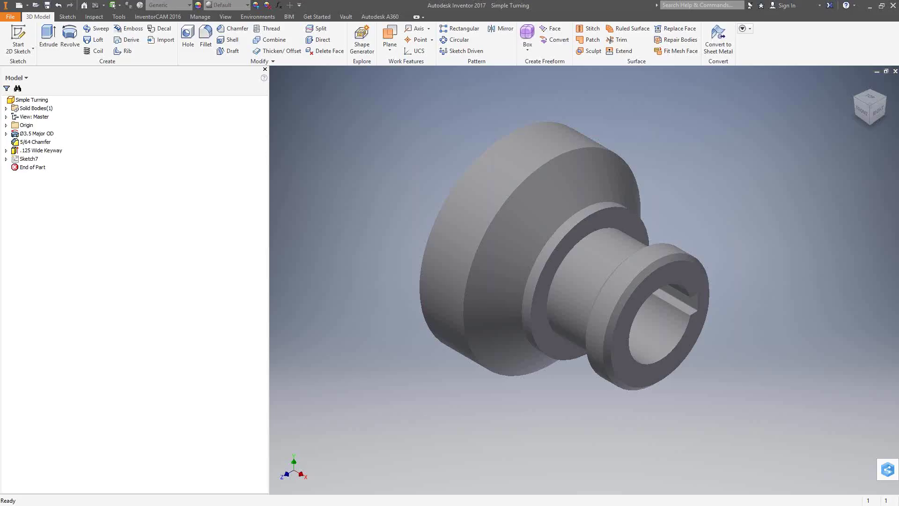
# Create a new Mill-Turn CAM part named Simple Turning in inches, maximize its window and keep the dmu80.mt machine.
pyautogui.click(159, 17)
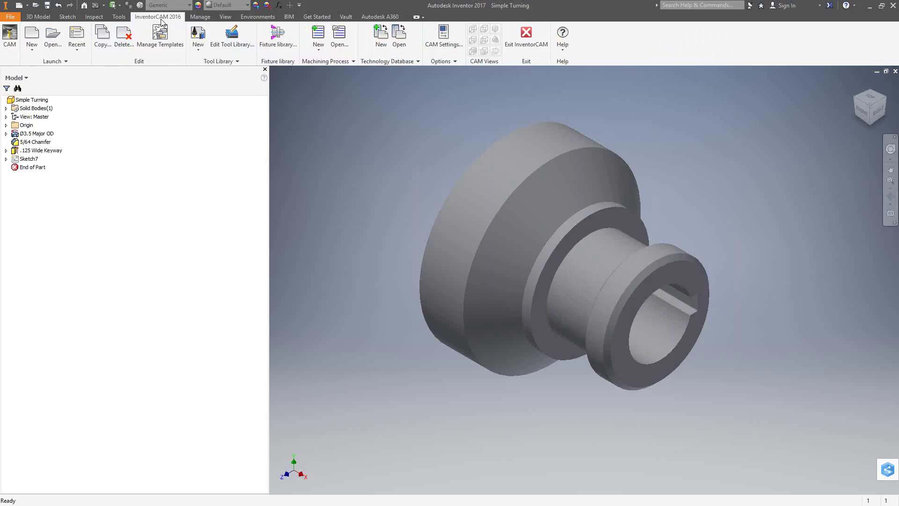
pyautogui.click(31, 53)
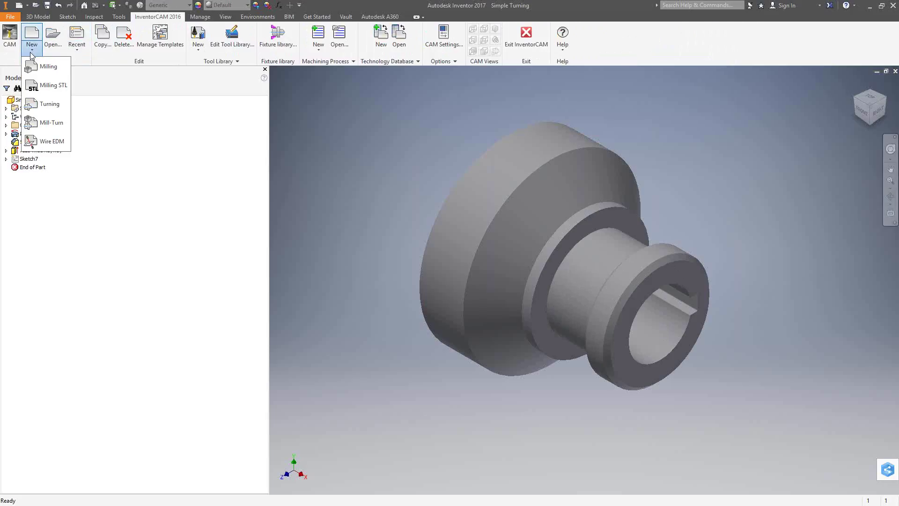
pyautogui.click(50, 123)
pyautogui.click(50, 123)
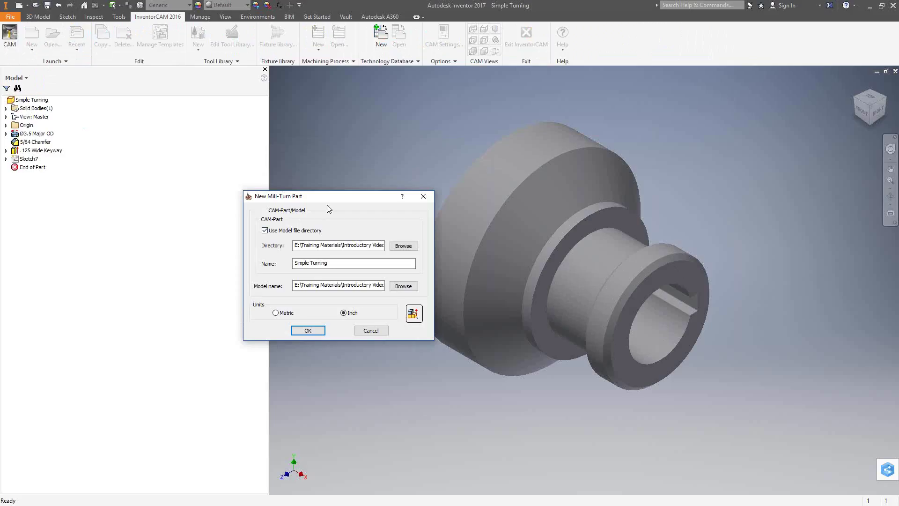
pyautogui.moveTo(301, 199); pyautogui.dragTo(257, 202)
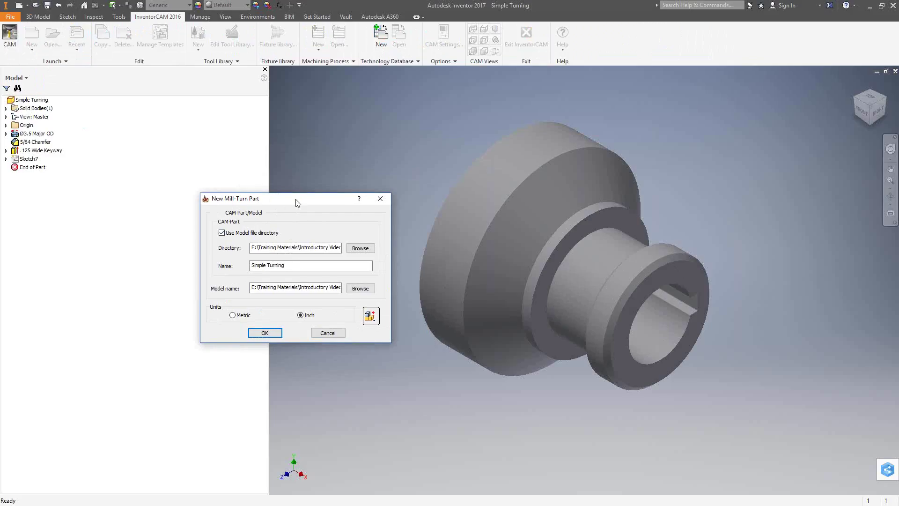
pyautogui.click(298, 265)
pyautogui.click(264, 332)
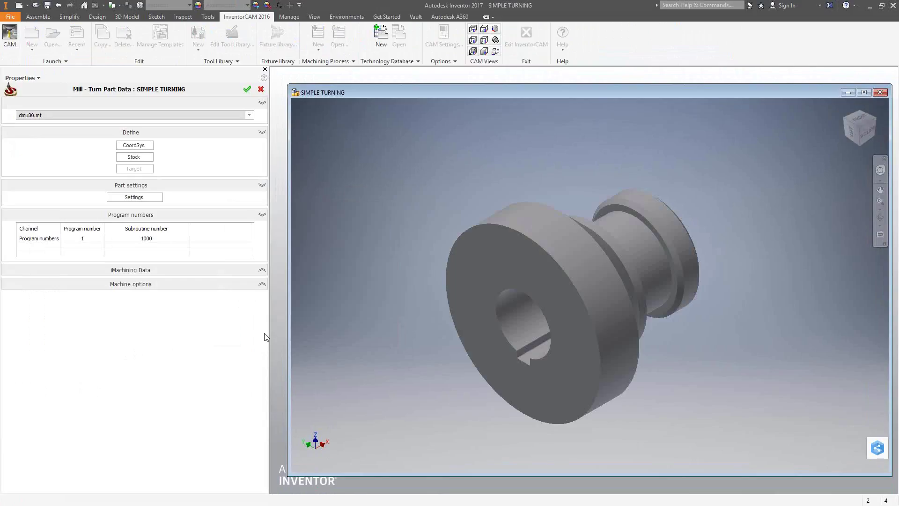
pyautogui.click(863, 92)
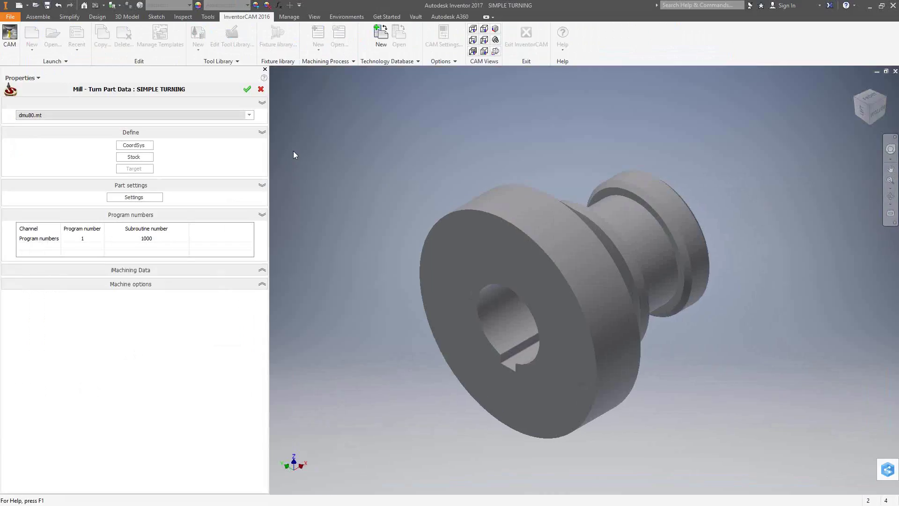
pyautogui.click(250, 115)
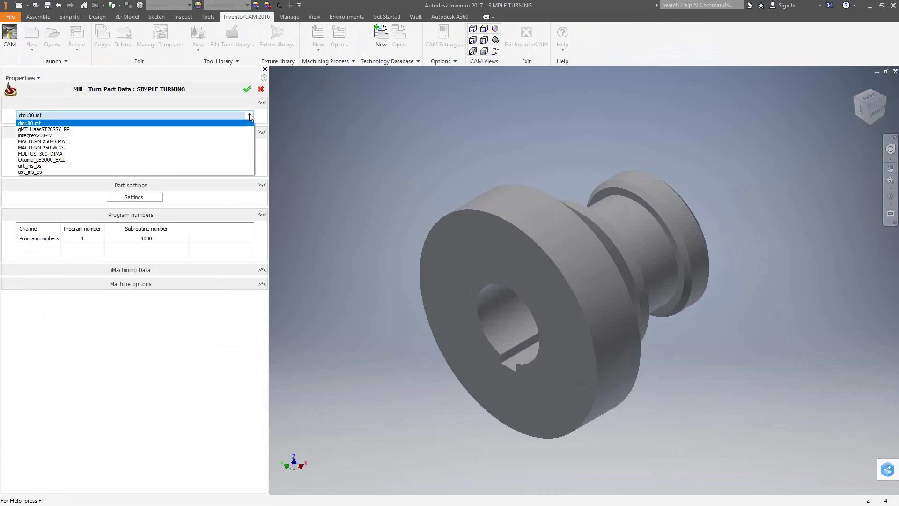
pyautogui.click(249, 115)
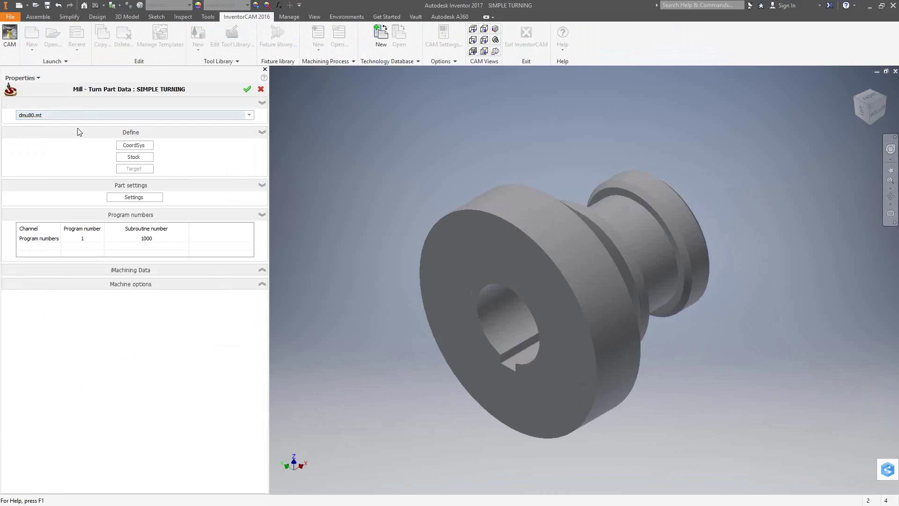
# Define the first coordinate system from the large outer cylindrical face, with its origin at the center of the revolution face.
pyautogui.click(126, 144)
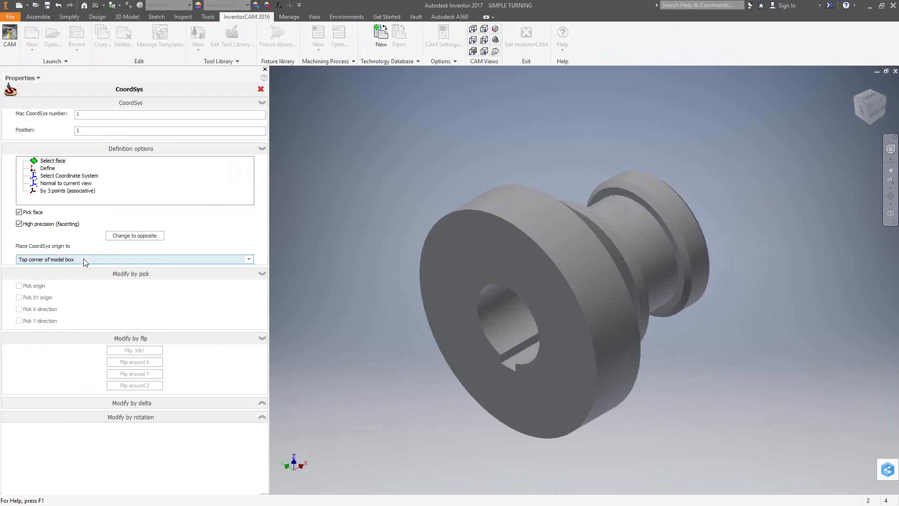
pyautogui.click(250, 260)
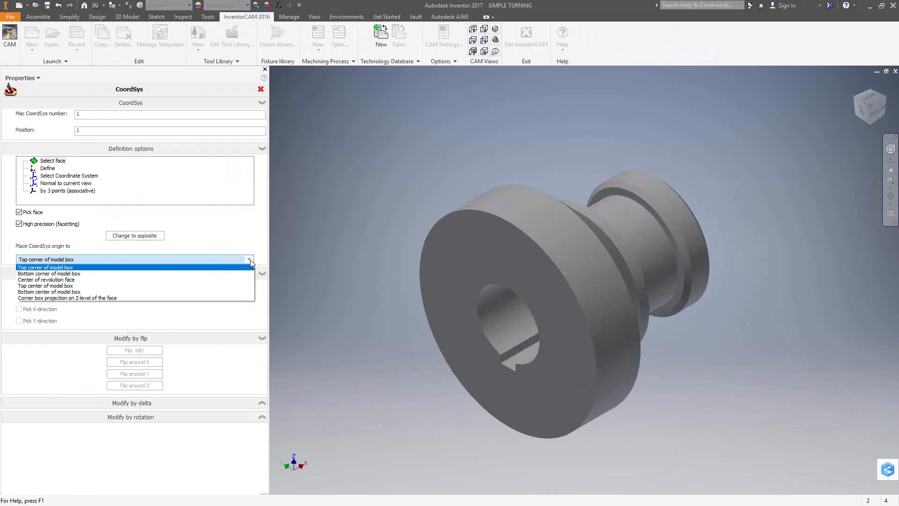
pyautogui.click(46, 280)
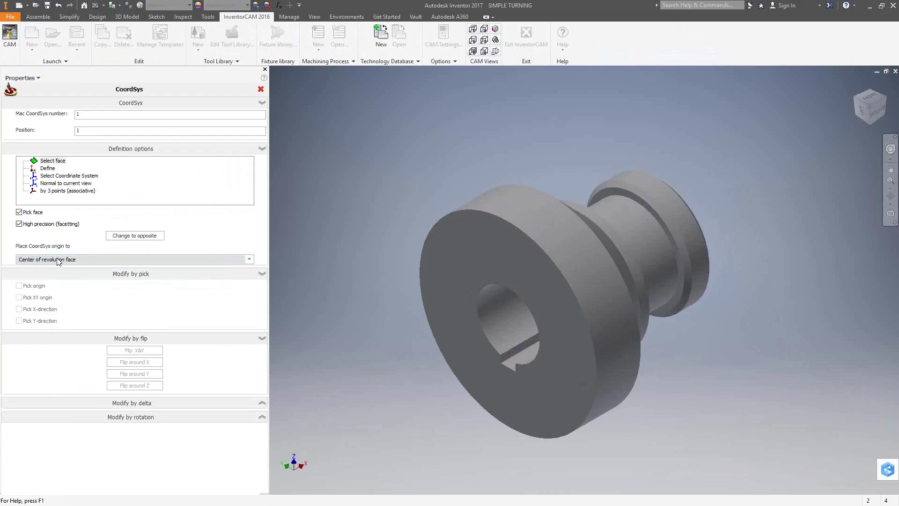
pyautogui.click(58, 161)
pyautogui.click(566, 238)
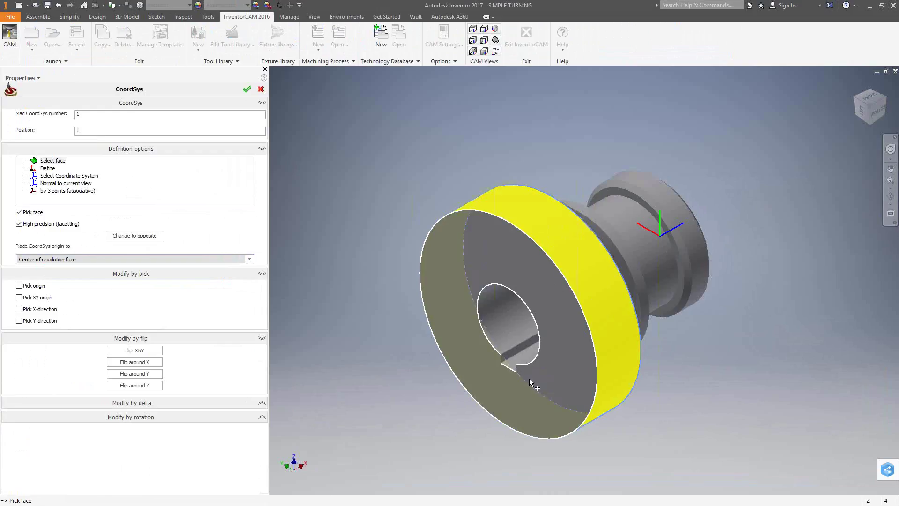
# Flip the coordinate system around Z until its X axis points up toward the keyway, and accept it.
pyautogui.press('F4')
pyautogui.moveTo(674, 344); pyautogui.dragTo(680, 176)
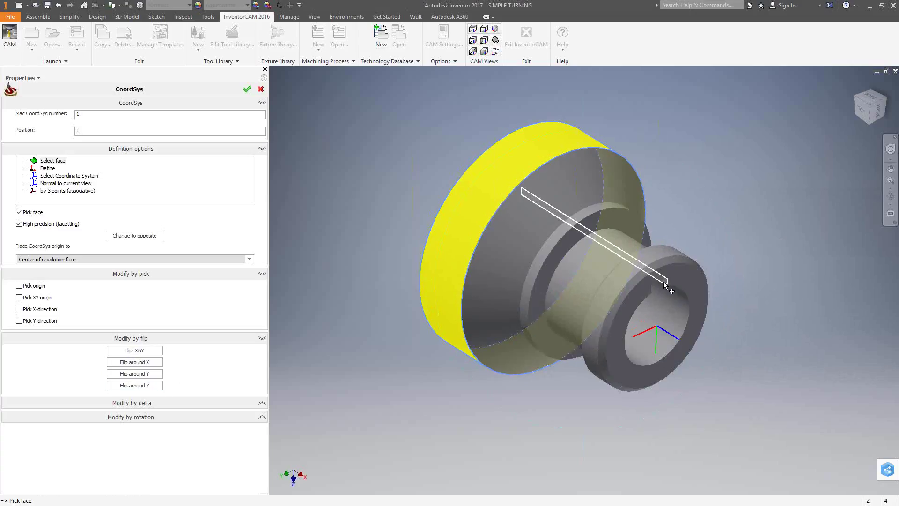
pyautogui.click(140, 387)
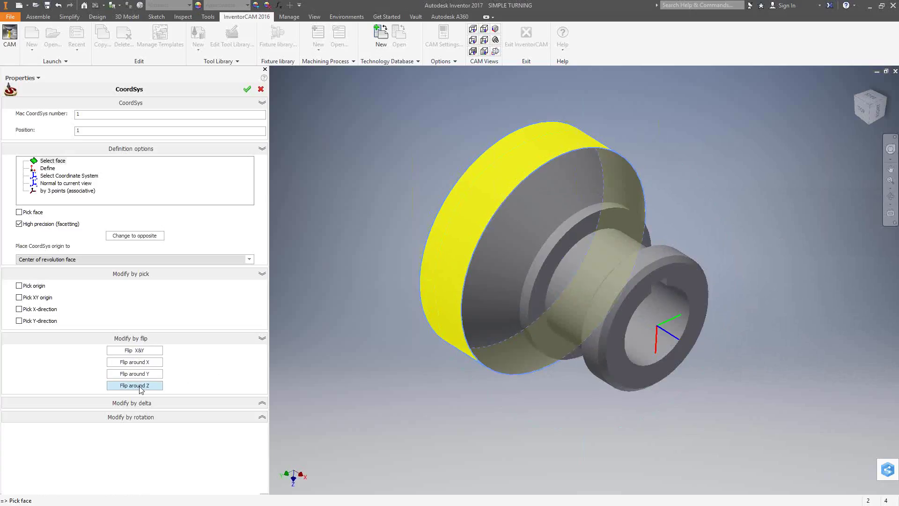
pyautogui.click(140, 386)
pyautogui.click(247, 89)
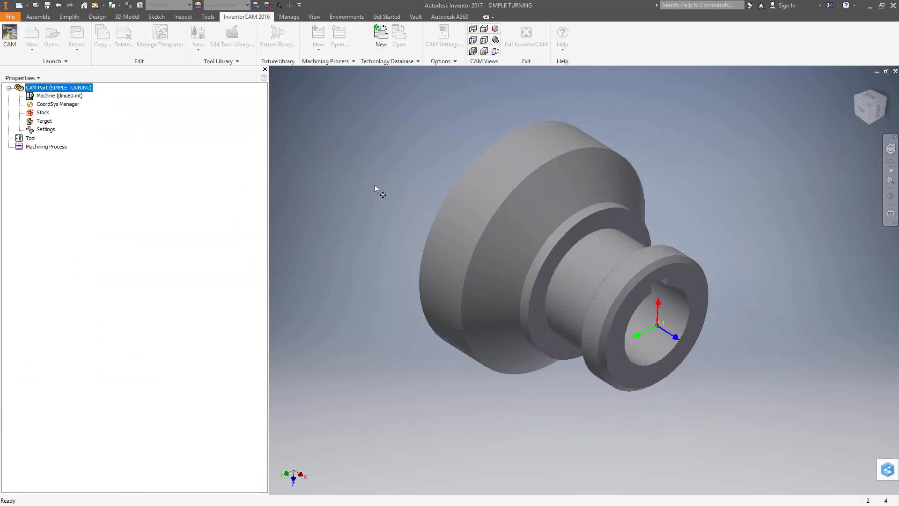
# Add a coordinate system with MAC number 2 and position 1, based on the large outer cylindrical face.
pyautogui.click(133, 146)
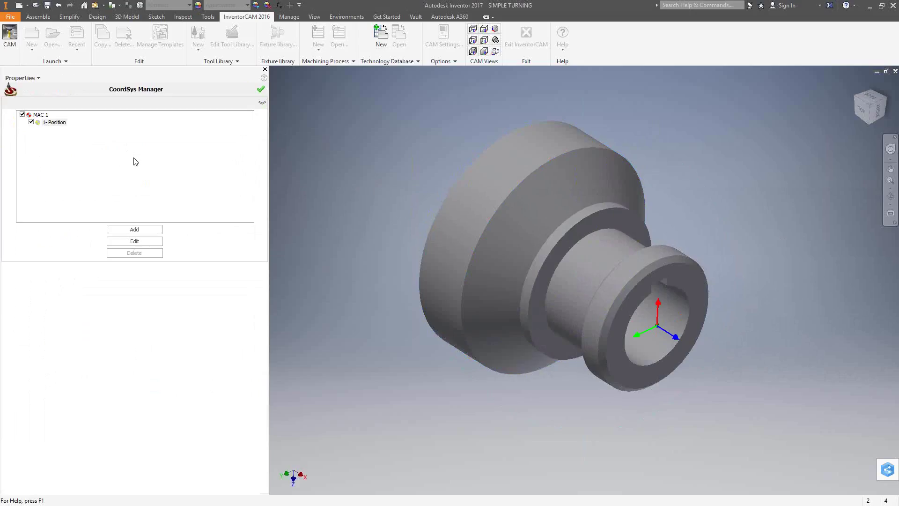
pyautogui.click(142, 228)
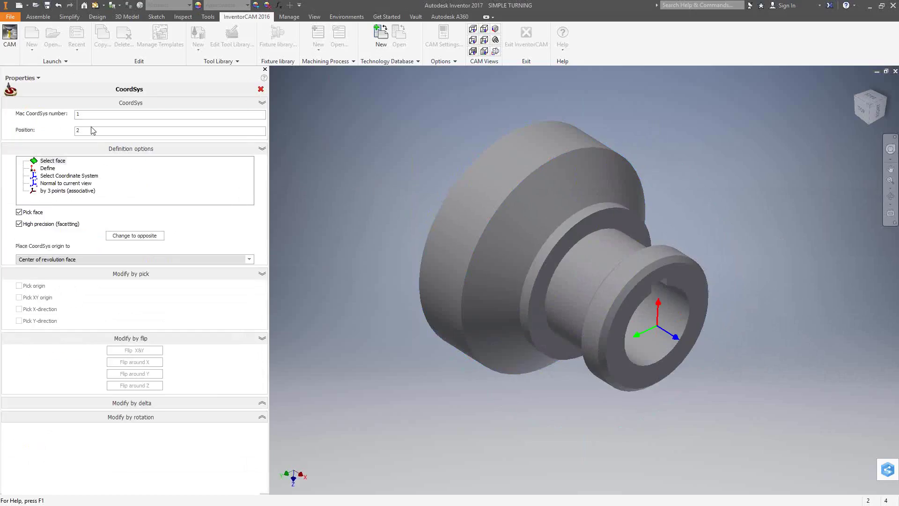
pyautogui.moveTo(90, 115); pyautogui.dragTo(51, 115)
pyautogui.write('2')
pyautogui.press('Tab')
pyautogui.write('1')
pyautogui.click(482, 200)
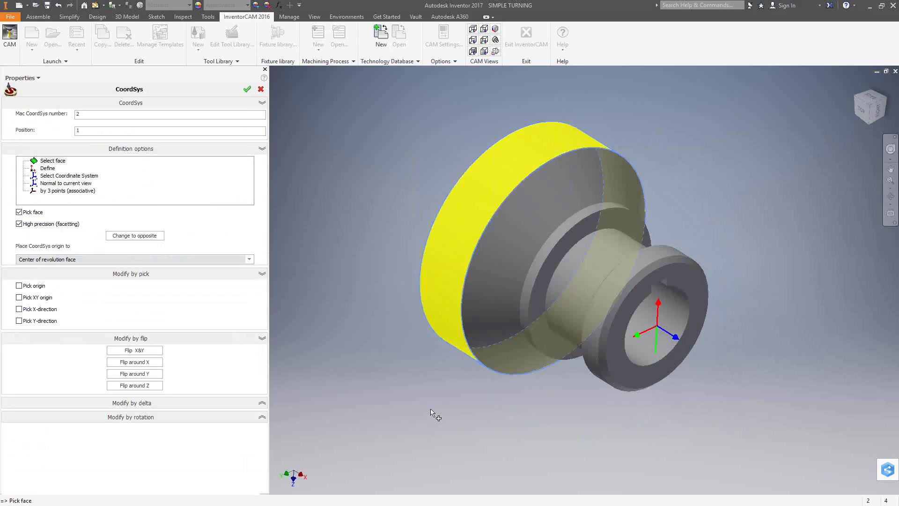
# Change the MAC 2 coordinate system to the opposite end, flip it around Z so X points up, and accept it.
pyautogui.click(140, 236)
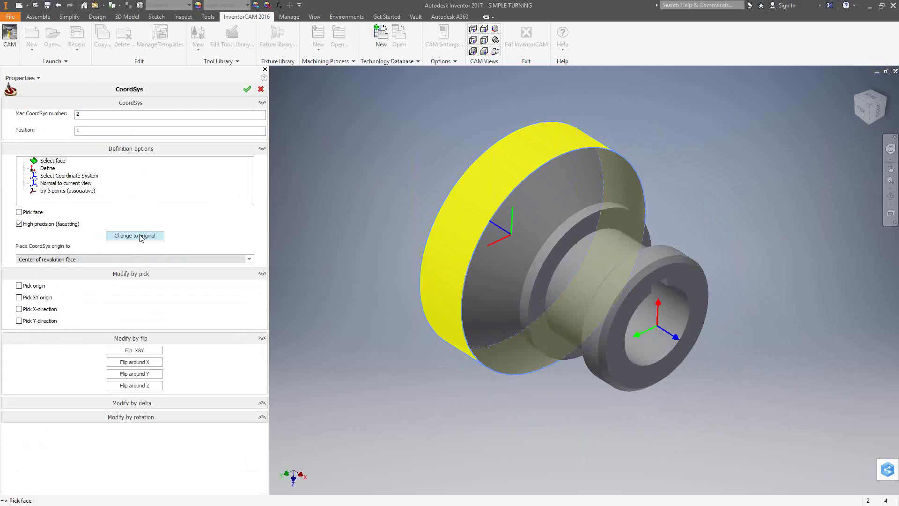
pyautogui.click(152, 388)
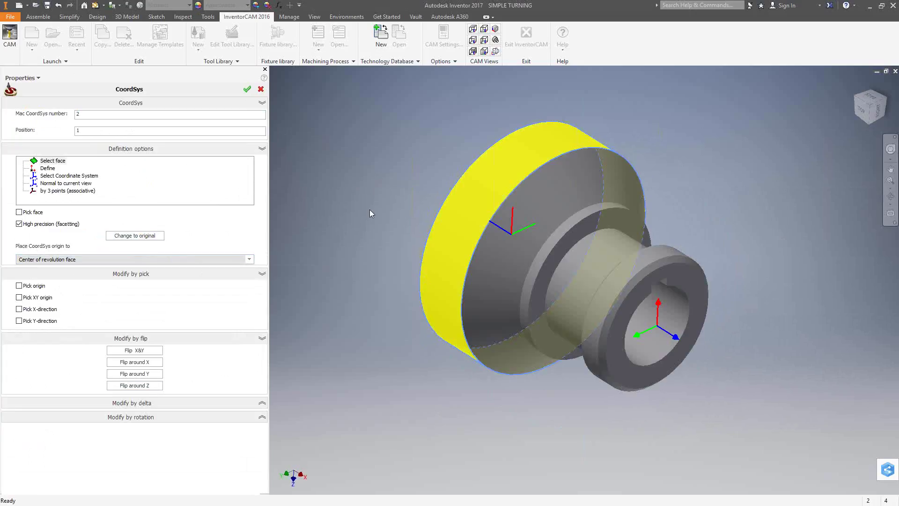
pyautogui.click(247, 89)
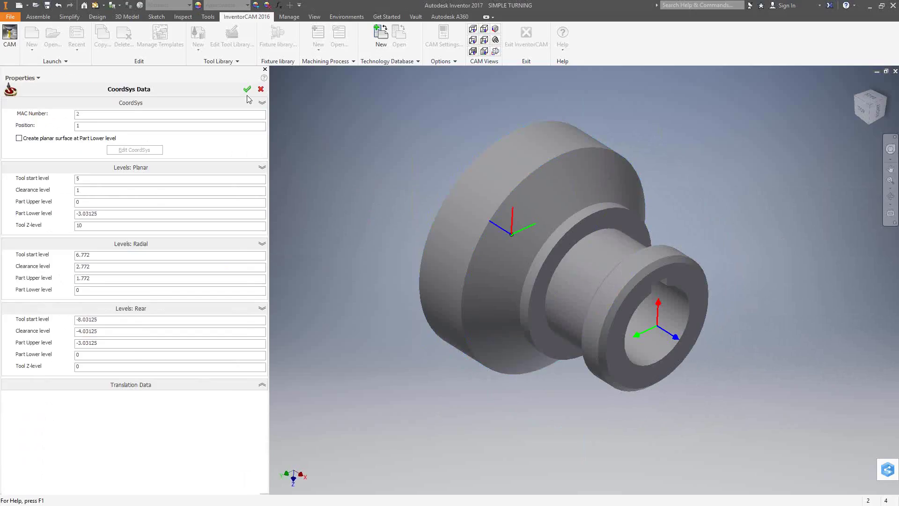
pyautogui.click(246, 89)
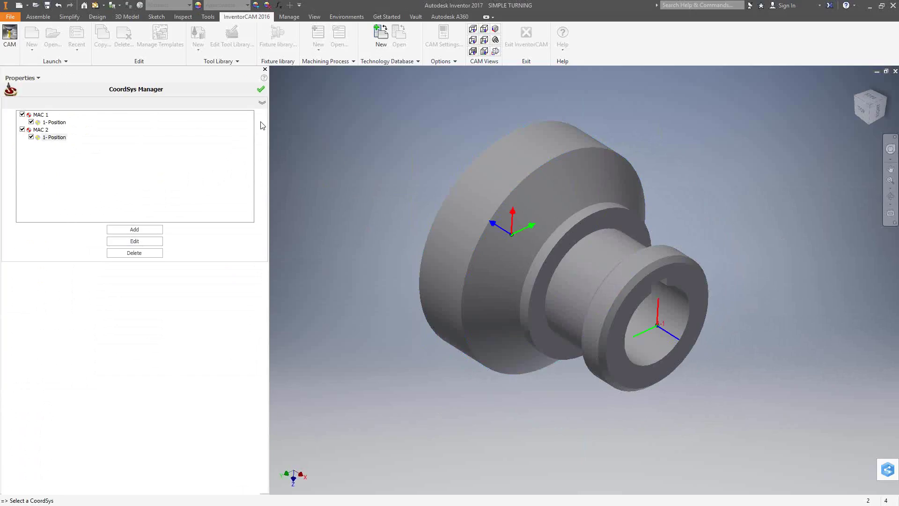
pyautogui.click(261, 88)
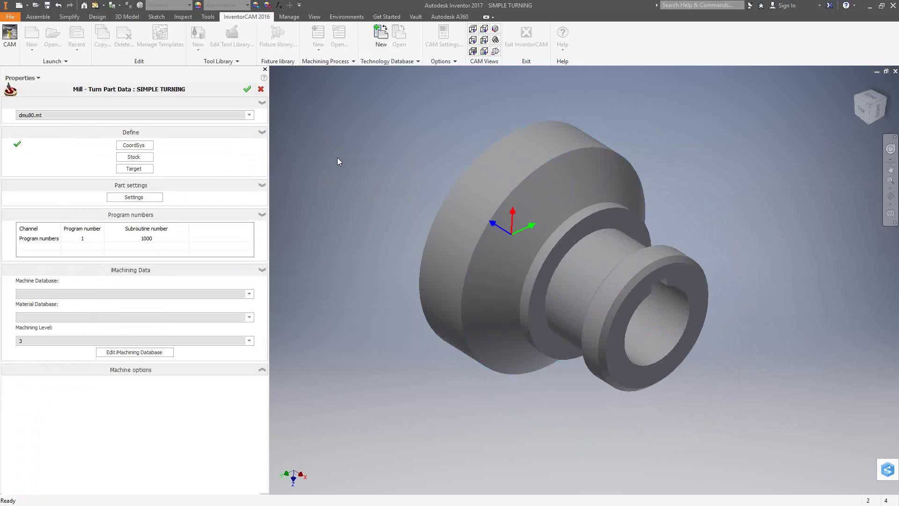
# Define the stock as a cylinder relative to the model, based on the part's solid body.
pyautogui.click(139, 159)
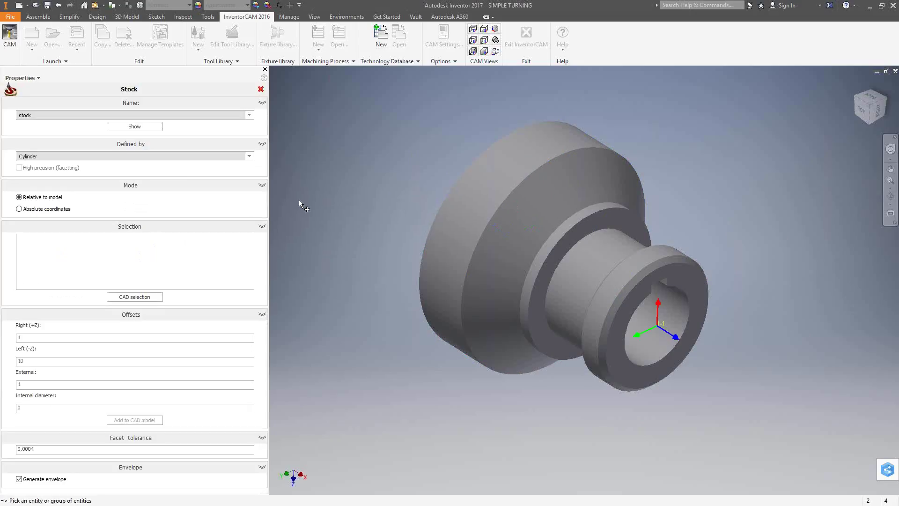
pyautogui.click(177, 157)
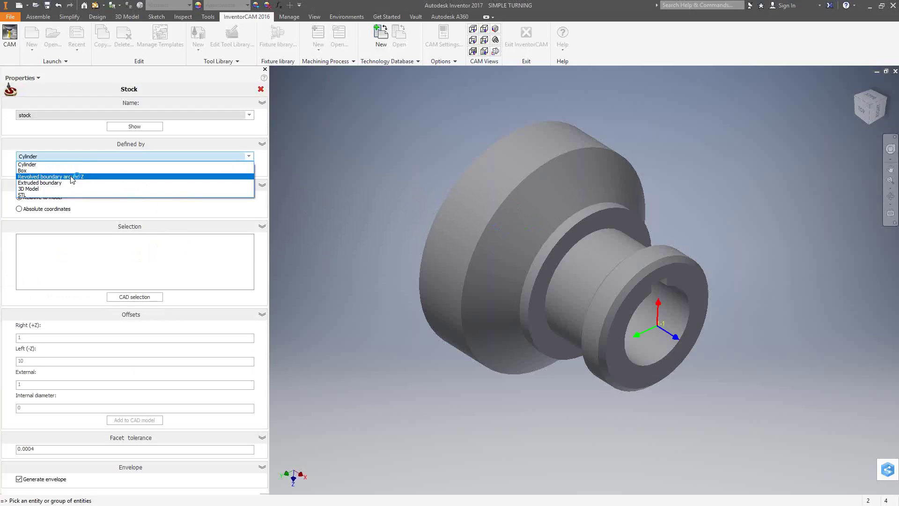
pyautogui.click(27, 164)
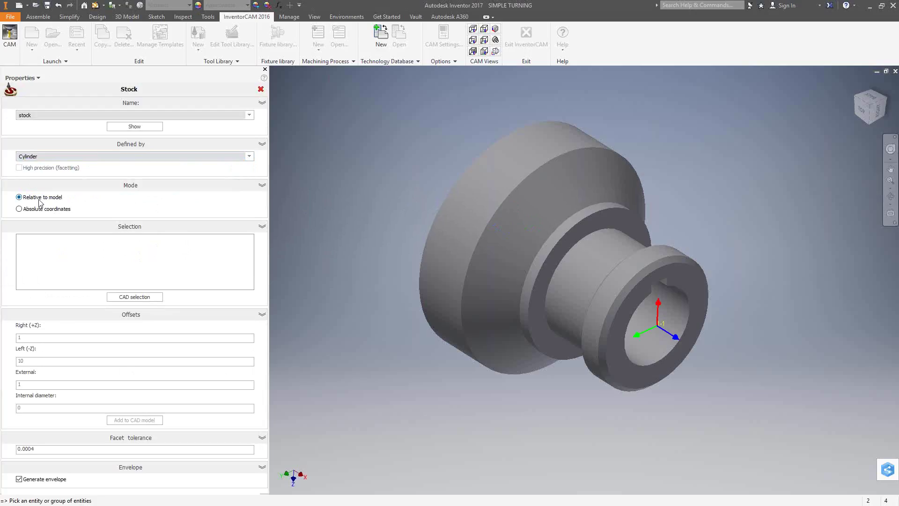
pyautogui.click(472, 201)
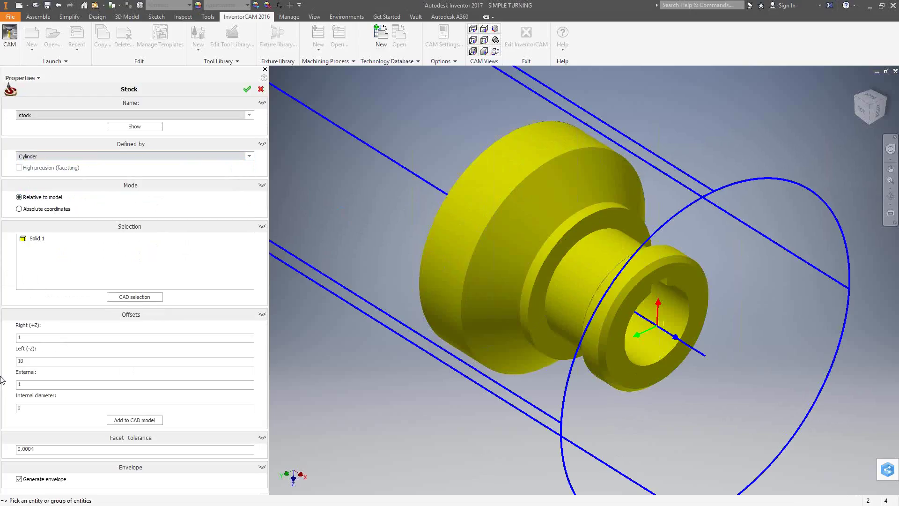
# Set the stock's right, left and external offsets to 0.01 each and accept the stock definition.
pyautogui.doubleClick(50, 336)
pyautogui.write('.01')
pyautogui.press('Tab')
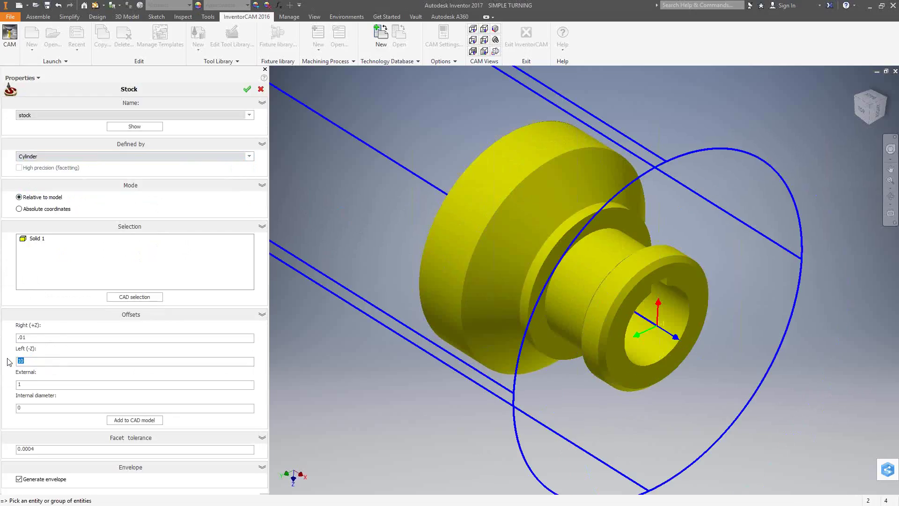
pyautogui.write('.01')
pyautogui.click(41, 384)
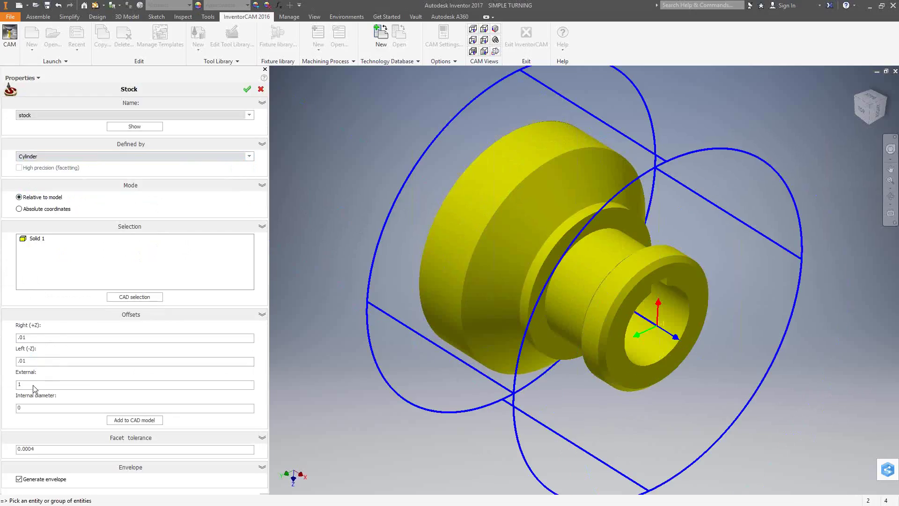
pyautogui.press('BackSpace')
pyautogui.write('.01')
pyautogui.click(48, 361)
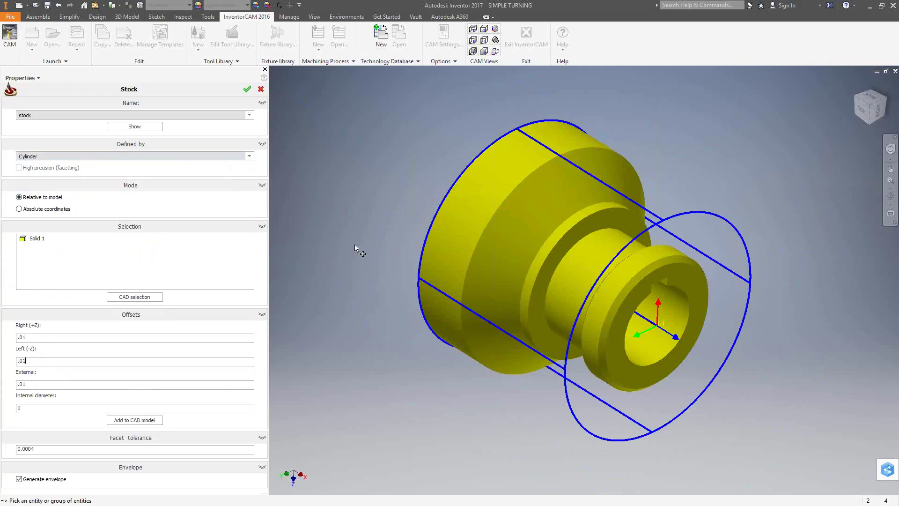
pyautogui.click(248, 89)
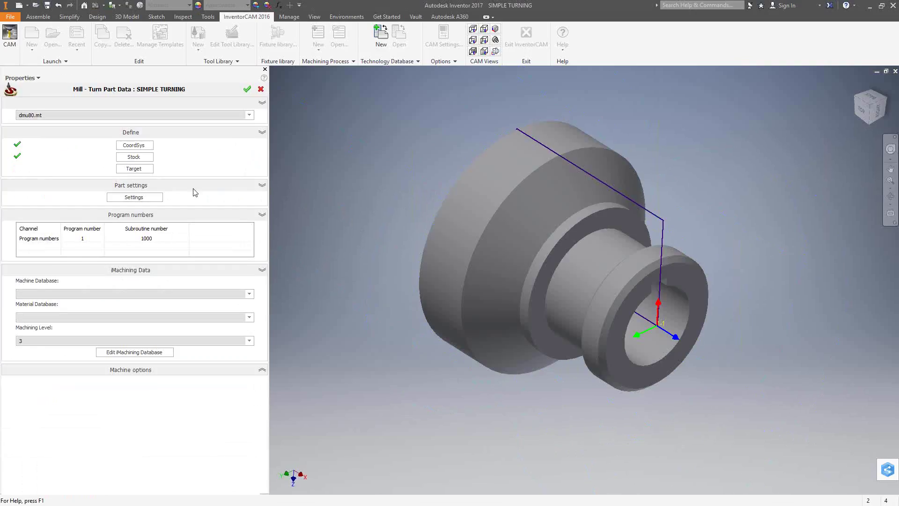
pyautogui.click(131, 157)
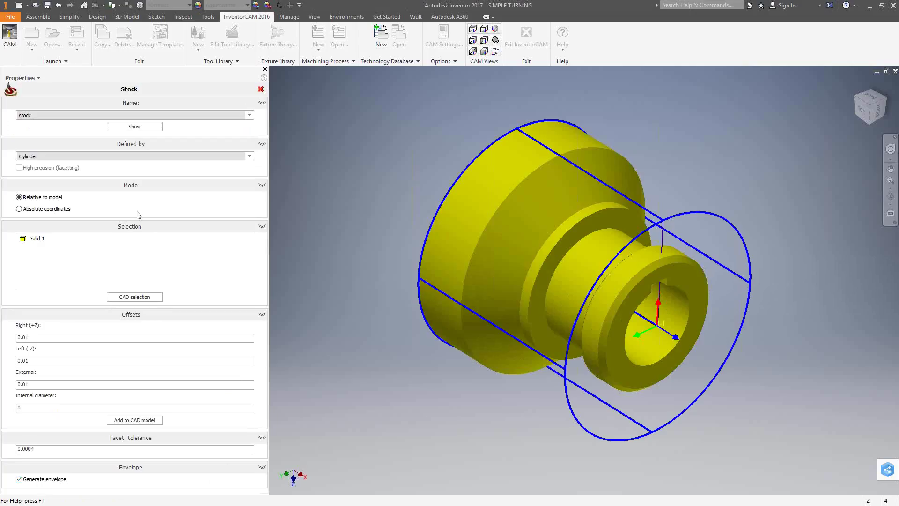
pyautogui.click(261, 89)
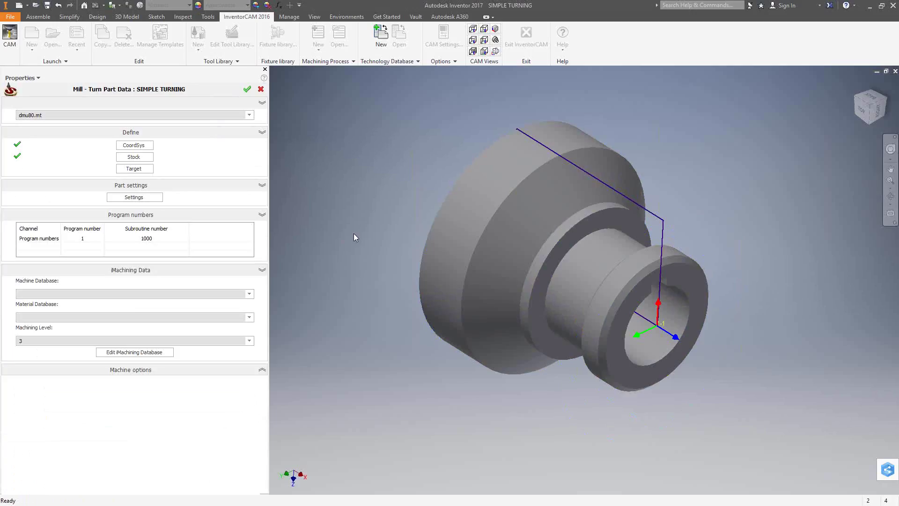
# Define the target from the part's solid body and accept the target definition.
pyautogui.click(147, 169)
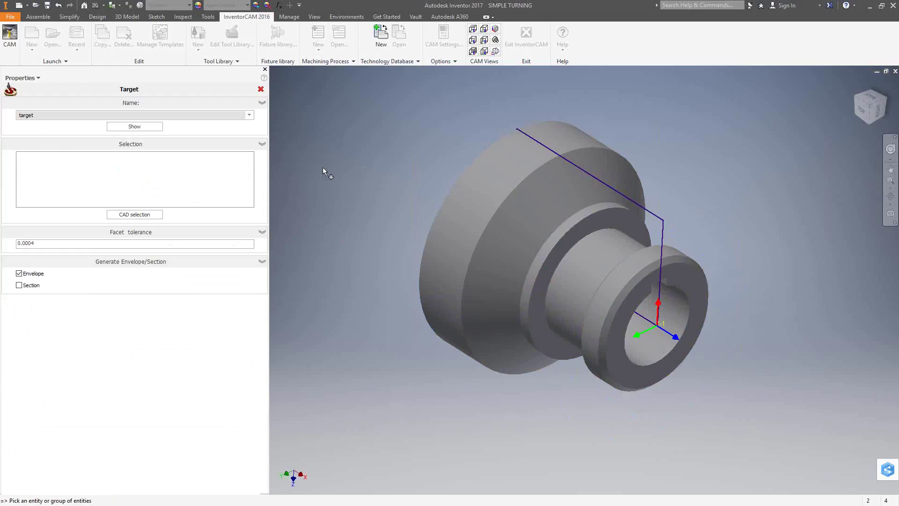
pyautogui.click(481, 194)
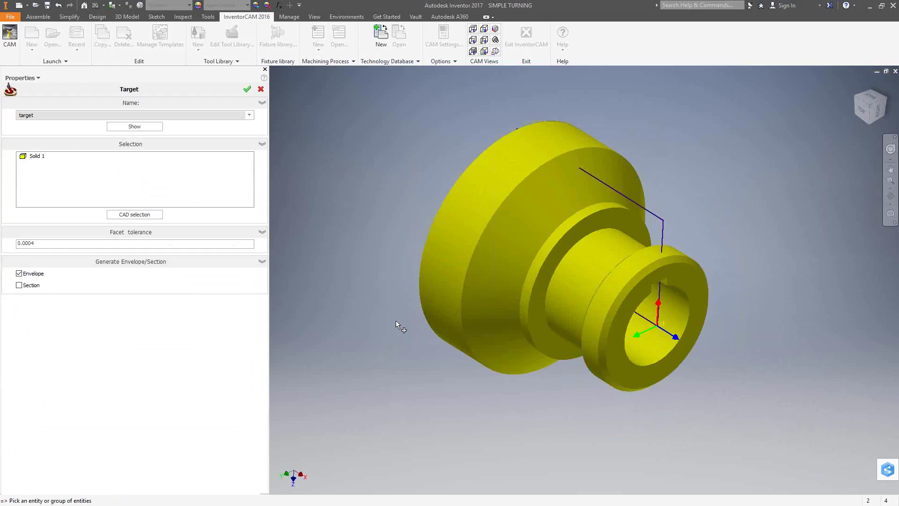
pyautogui.click(248, 90)
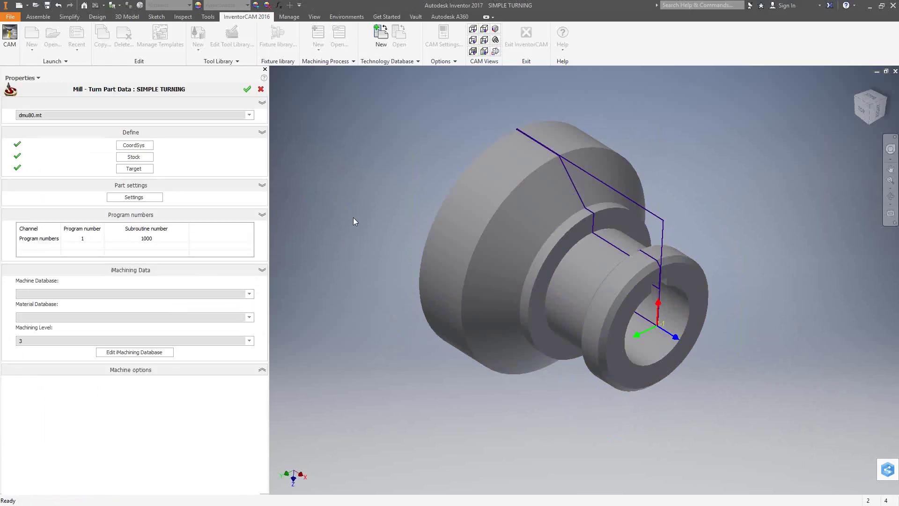
# Examine the generated stock and target outlines around the front flange, the rear corner and the whole profile in the turning view.
pyautogui.scroll(3, 649, 283)
pyautogui.scroll(3, 648, 284)
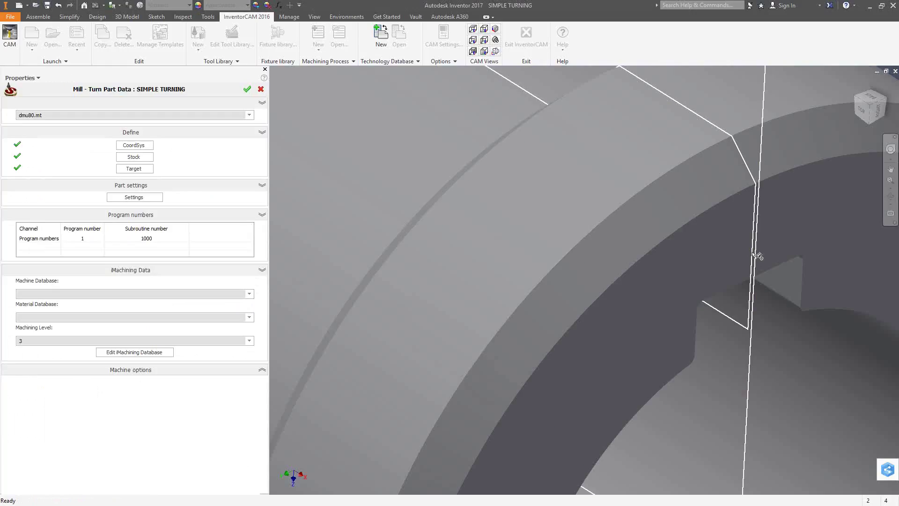
pyautogui.keyDown('shift'); pyautogui.moveTo(752, 254); pyautogui.dragTo(683, 233, button='middle'); pyautogui.keyUp('shift')
pyautogui.scroll(-5, 688, 233)
pyautogui.scroll(3, 726, 209)
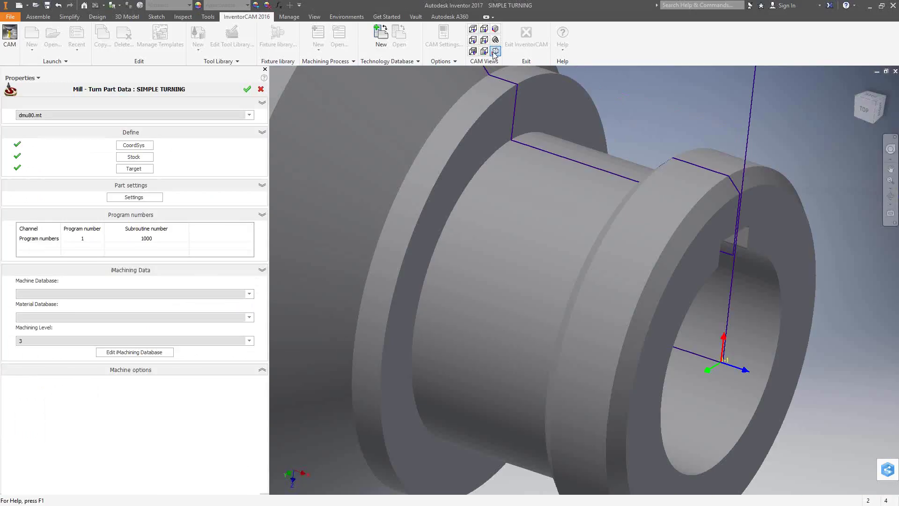
pyautogui.click(495, 51)
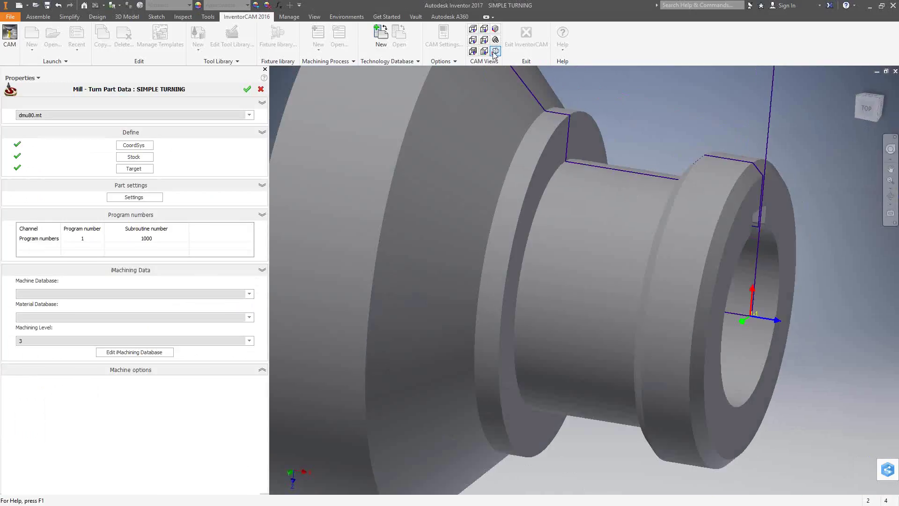
pyautogui.scroll(5, 801, 162)
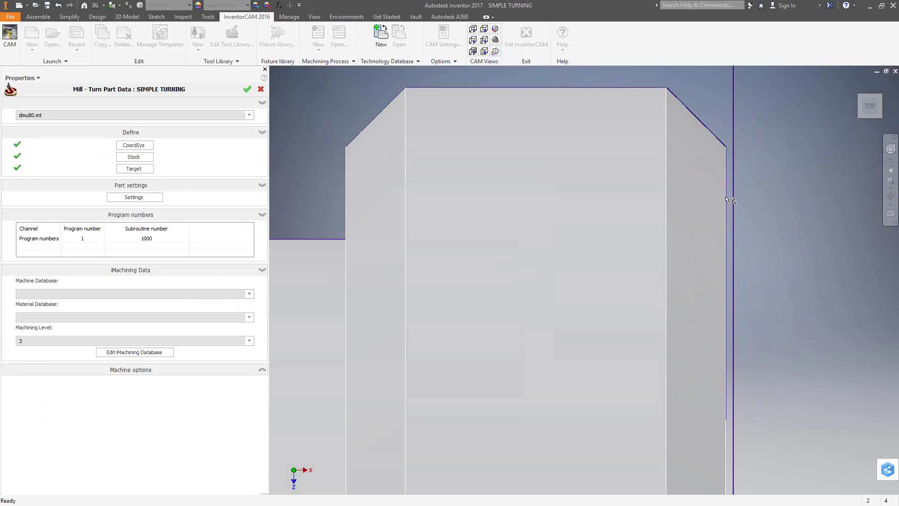
pyautogui.scroll(-5, 722, 201)
pyautogui.scroll(3, 622, 174)
pyautogui.scroll(2, 608, 164)
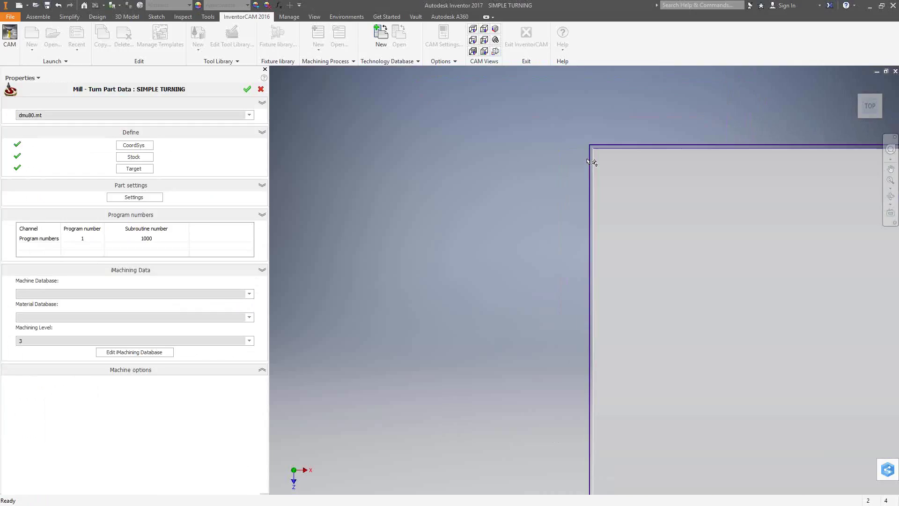
pyautogui.scroll(-5, 648, 177)
pyautogui.scroll(-2, 729, 226)
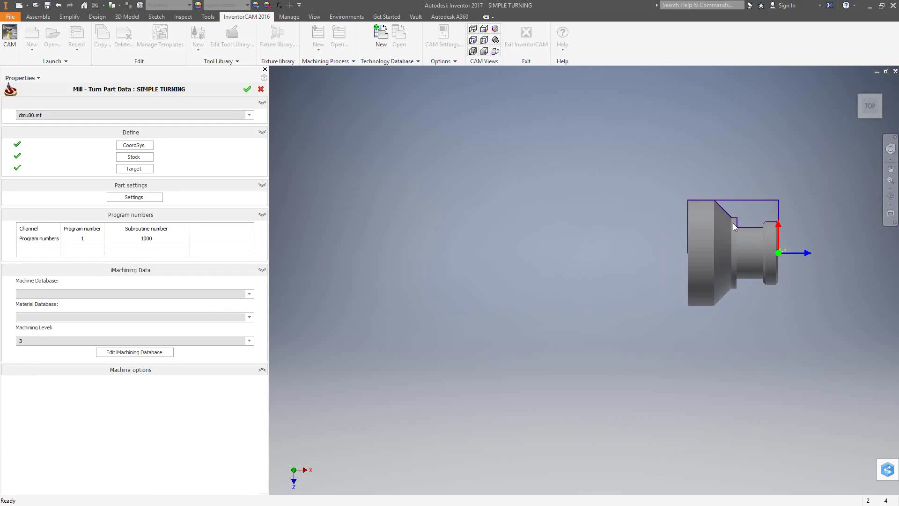
pyautogui.scroll(6, 771, 217)
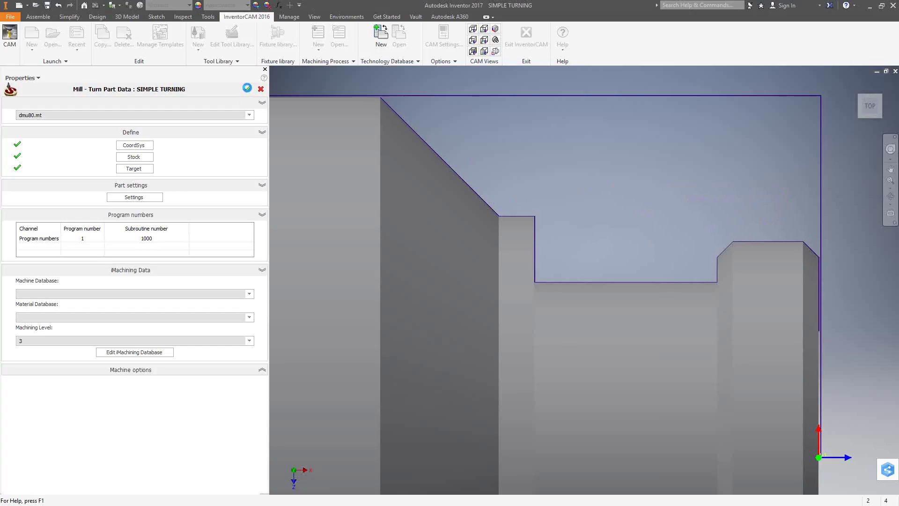
# Accept the Mill-Turn part data and add a machine setup to the operations.
pyautogui.click(246, 88)
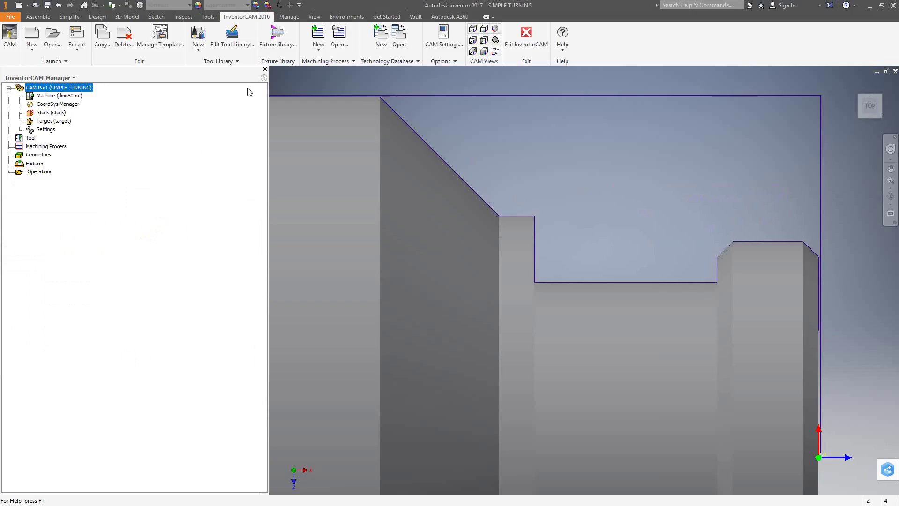
pyautogui.click(41, 172)
pyautogui.rightClick(40, 172)
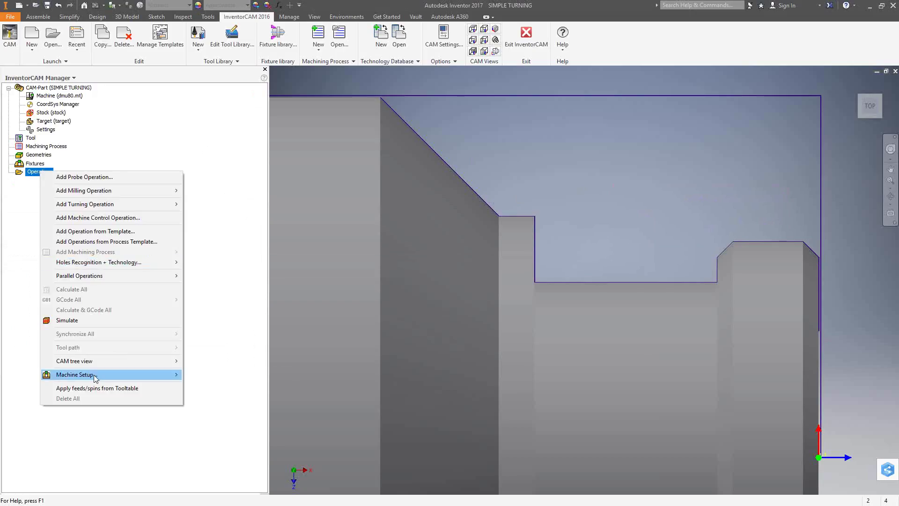
pyautogui.moveTo(95, 378)
pyautogui.click(202, 375)
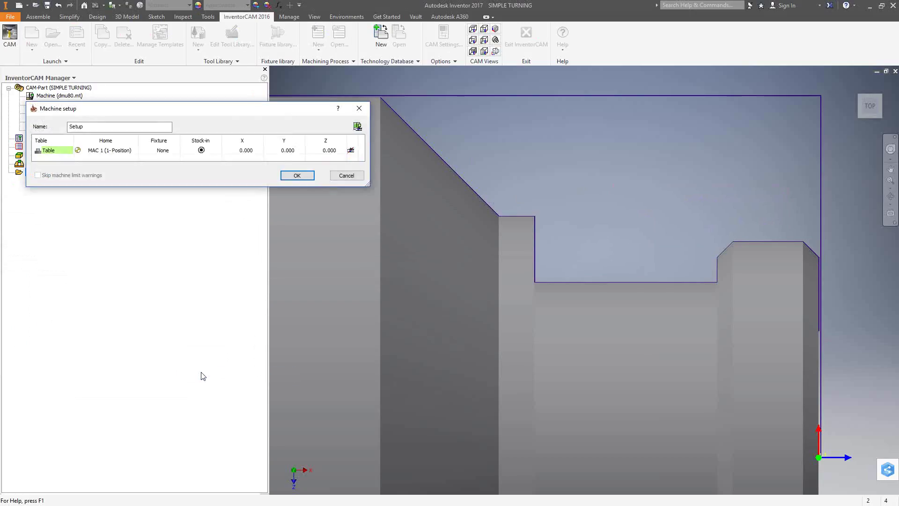
pyautogui.moveTo(194, 113); pyautogui.dragTo(210, 226)
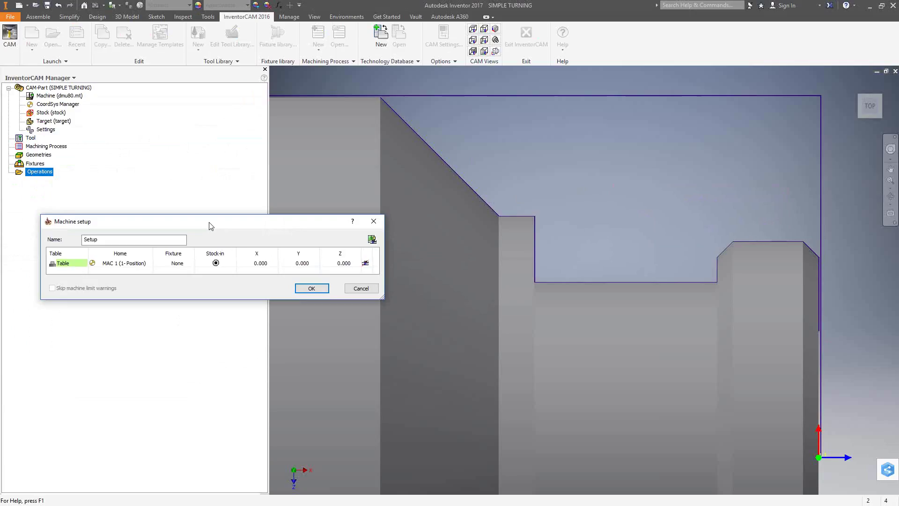
# Start defining a new clamping fixture for the table in the machine setup.
pyautogui.click(192, 265)
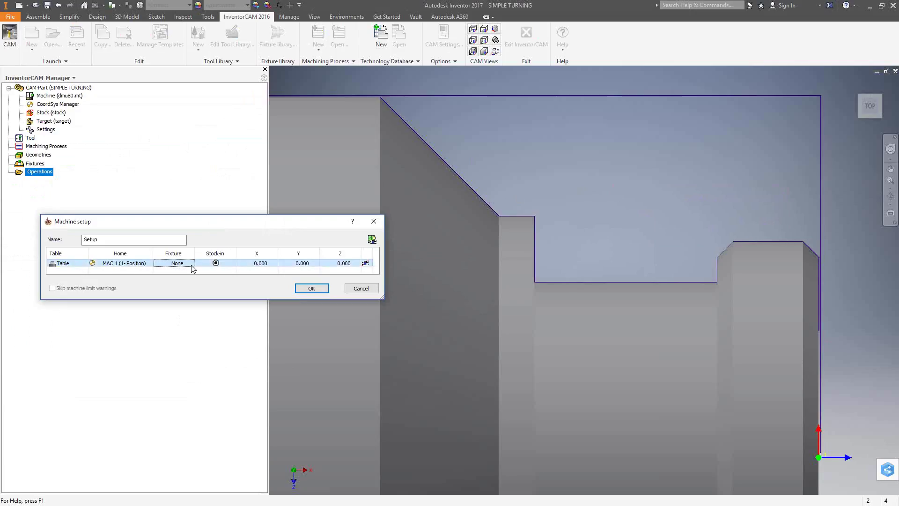
pyautogui.click(192, 265)
pyautogui.click(192, 264)
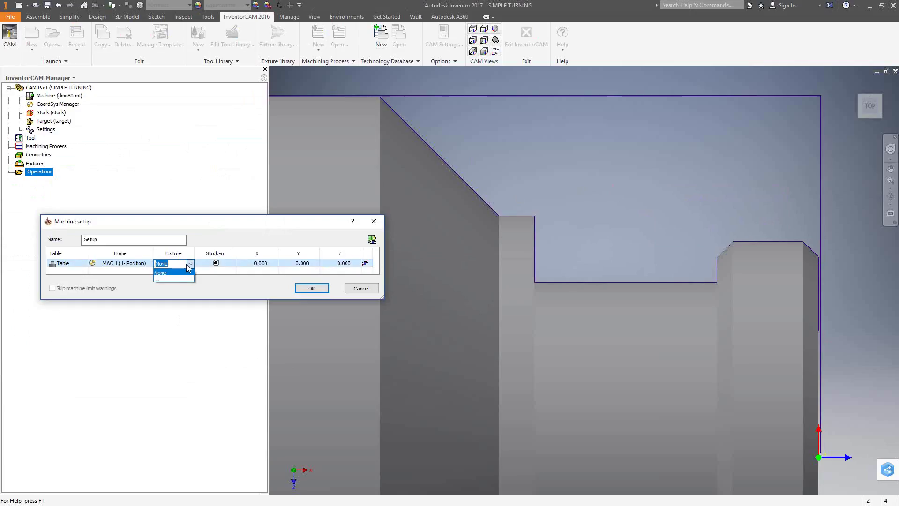
pyautogui.click(161, 279)
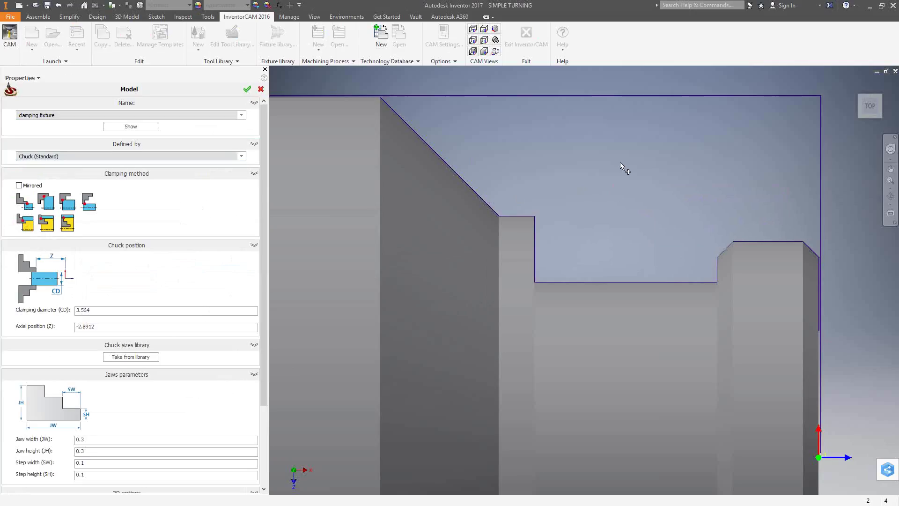
# Place the chuck jaw on the stock's outer edge over the large cylinder, at axial position Z -2.29.
pyautogui.scroll(-5, 626, 183)
pyautogui.scroll(-3, 626, 183)
pyautogui.scroll(5, 626, 183)
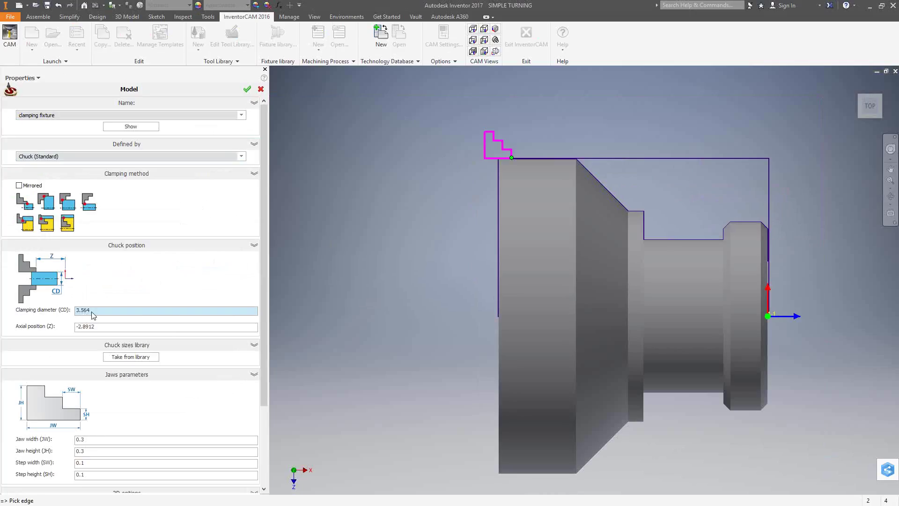
pyautogui.moveTo(97, 312); pyautogui.dragTo(65, 330)
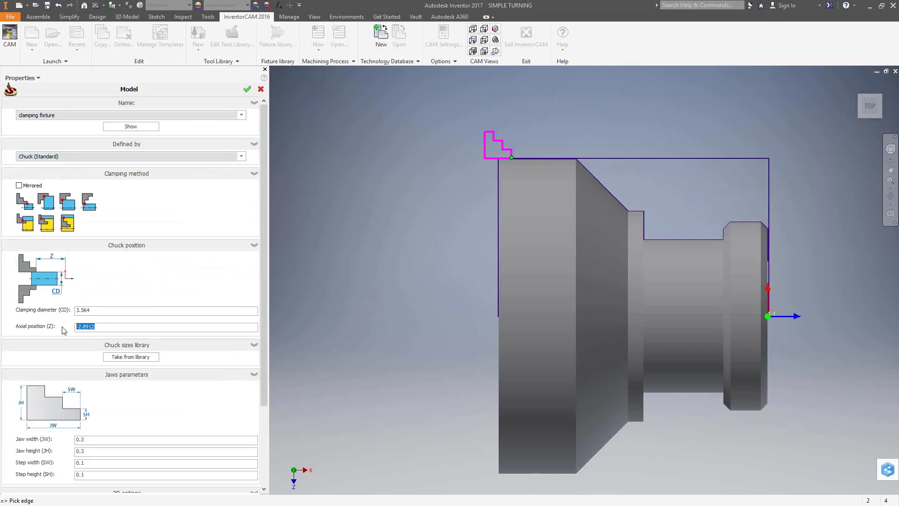
pyautogui.click(555, 160)
pyautogui.scroll(5, 562, 159)
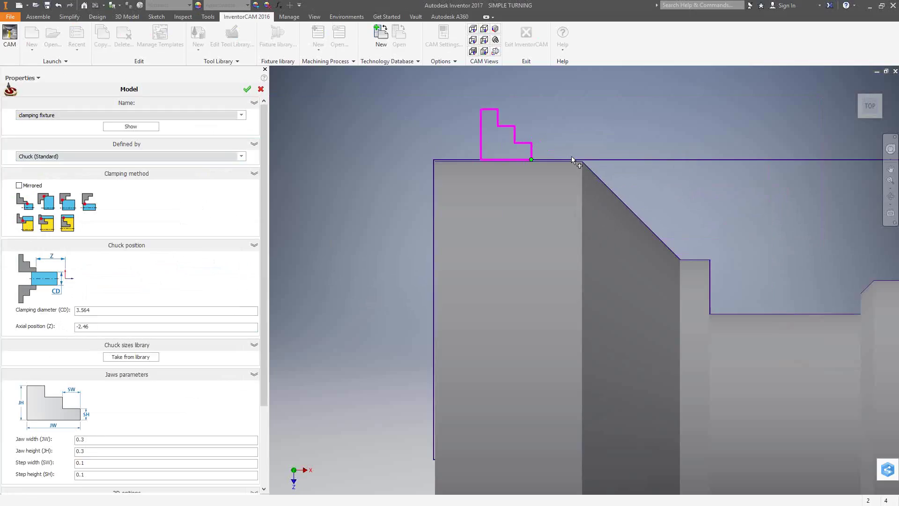
pyautogui.click(571, 162)
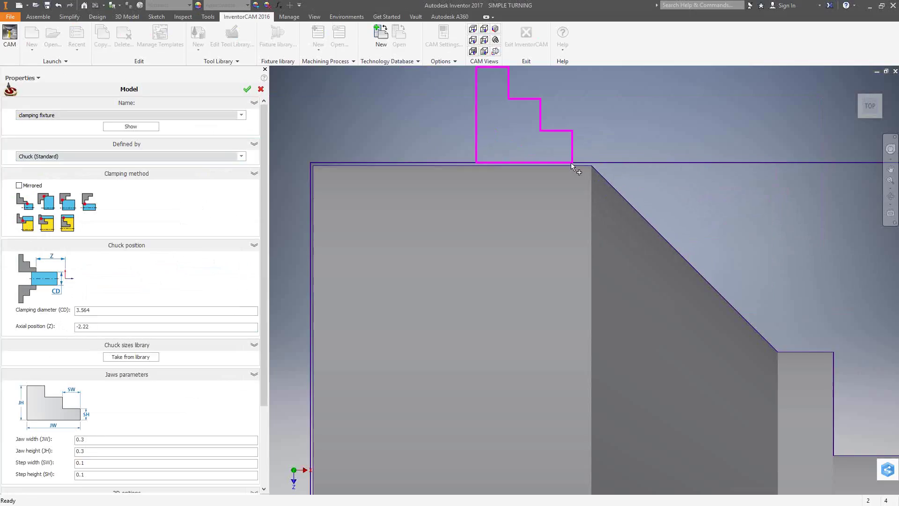
pyautogui.click(594, 167)
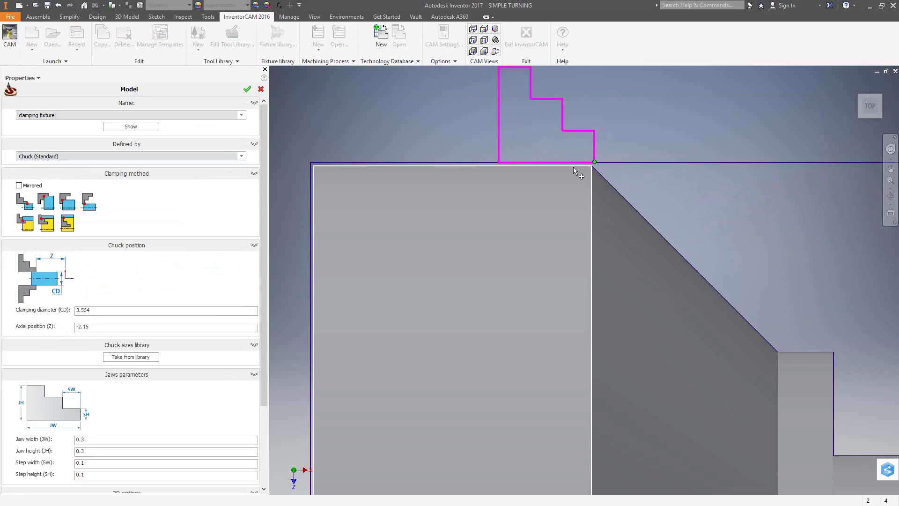
pyautogui.click(548, 161)
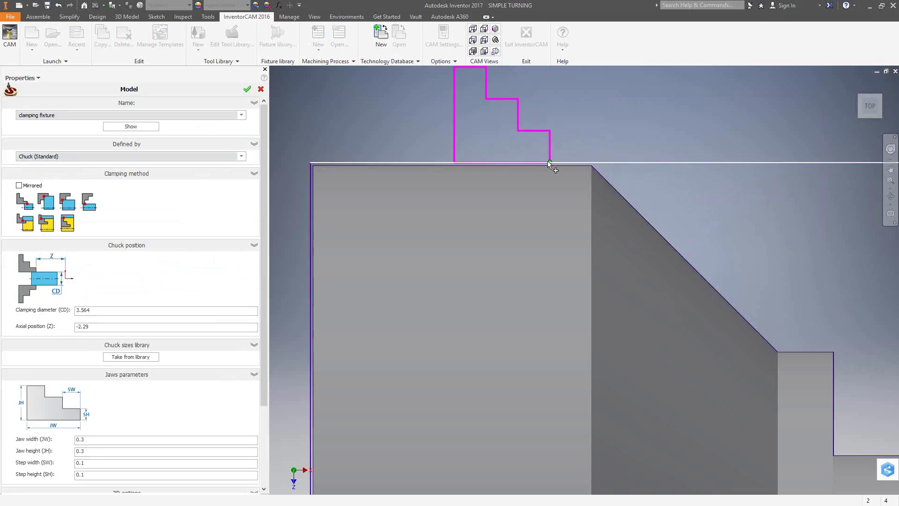
pyautogui.scroll(-5, 487, 236)
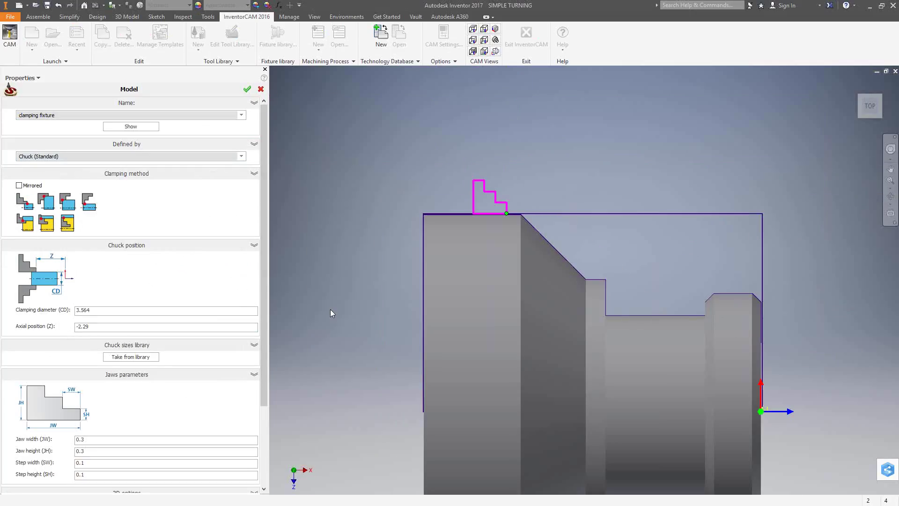
# Set the chuck's jaw width and jaw height to 3, and its step width and step height to 1.
pyautogui.moveTo(265, 248); pyautogui.dragTo(272, 321)
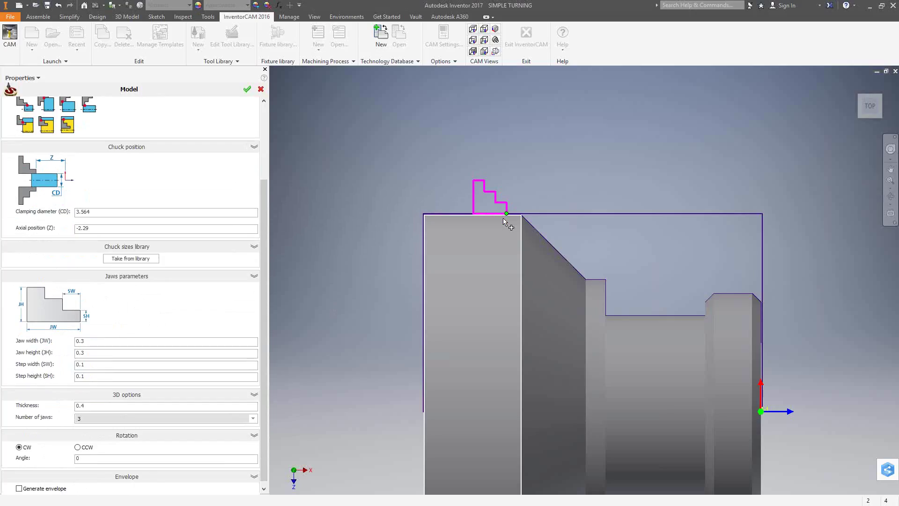
pyautogui.doubleClick(93, 344)
pyautogui.write('3')
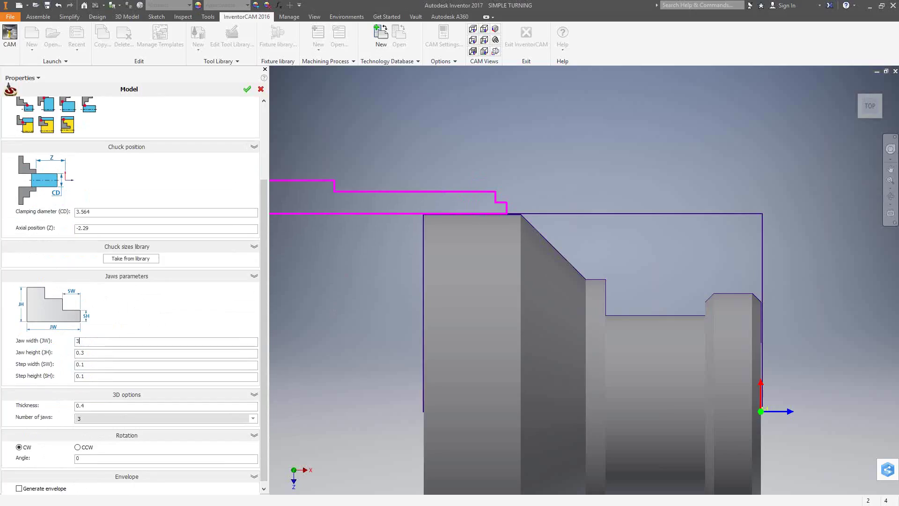
pyautogui.doubleClick(94, 355)
pyautogui.write('3')
pyautogui.doubleClick(100, 364)
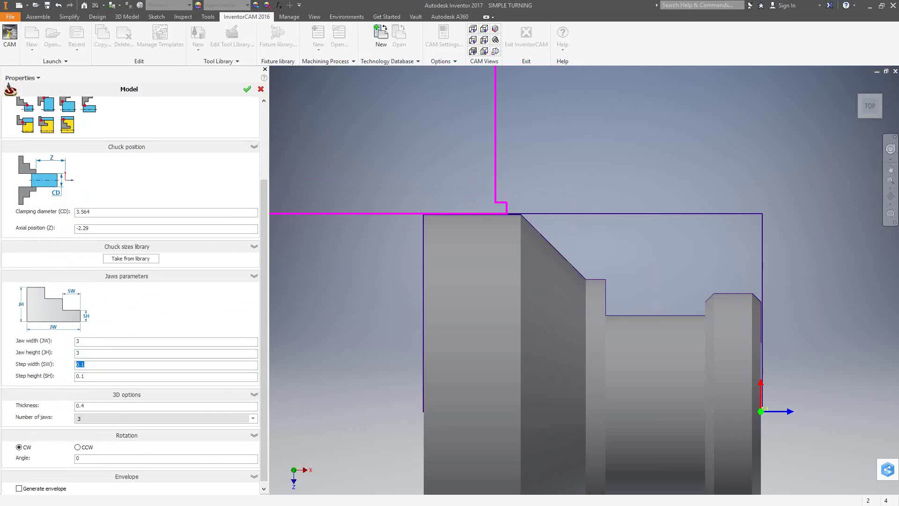
pyautogui.write('1')
pyautogui.doubleClick(94, 377)
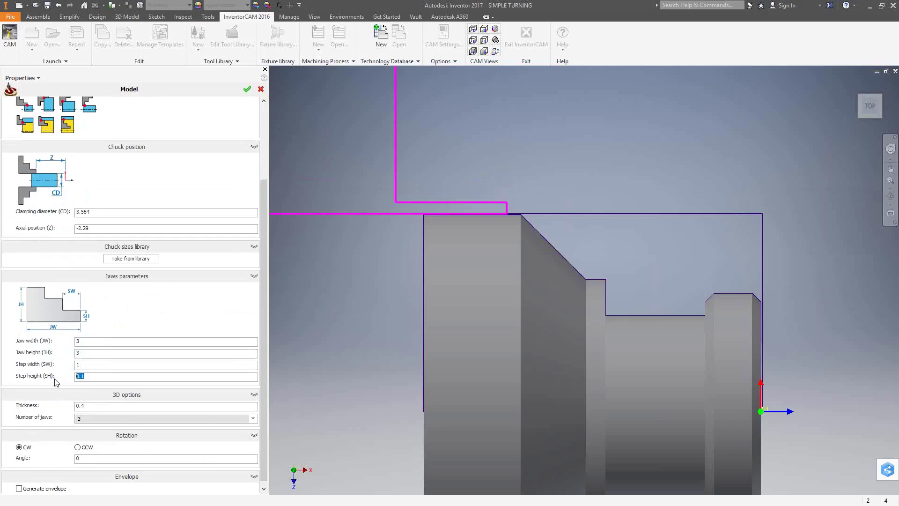
pyautogui.write('1')
pyautogui.scroll(-6, 502, 306)
pyautogui.scroll(6, 519, 269)
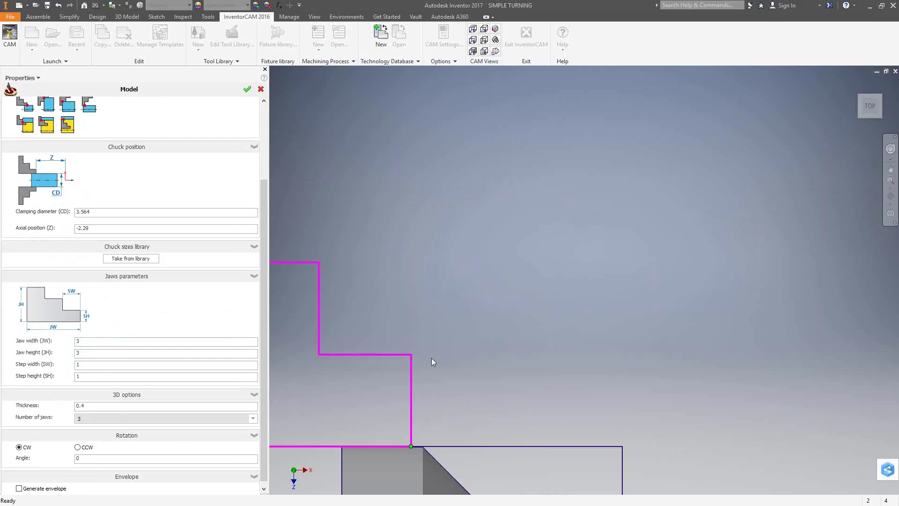
pyautogui.scroll(-2, 428, 360)
pyautogui.scroll(-2, 428, 359)
pyautogui.moveTo(406, 383); pyautogui.dragTo(452, 321, button='middle')
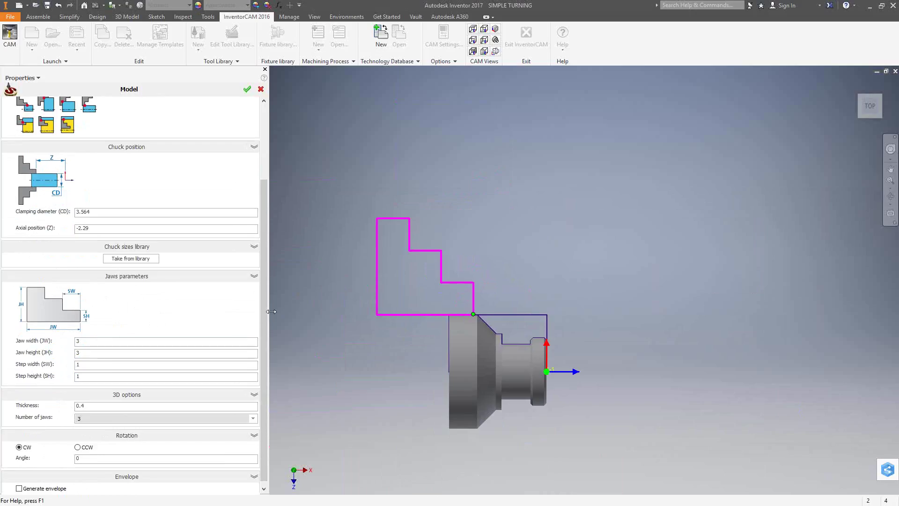
pyautogui.moveTo(264, 307); pyautogui.dragTo(265, 231)
pyautogui.click(241, 157)
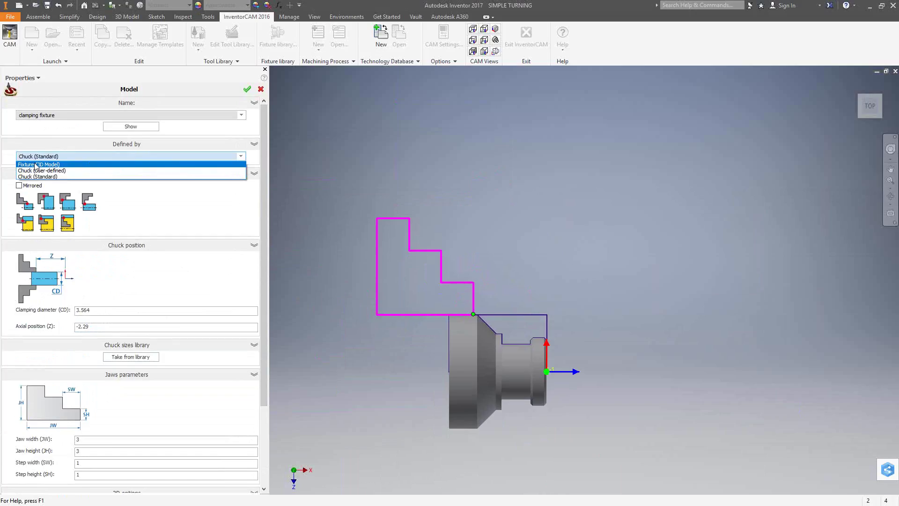
pyautogui.click(178, 210)
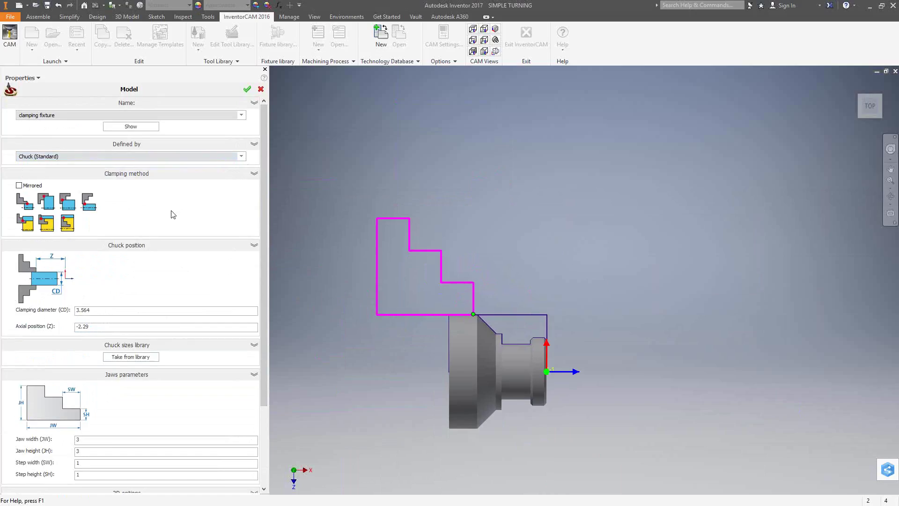
# Accept the clamping fixture and confirm the machine setup that uses it.
pyautogui.click(247, 89)
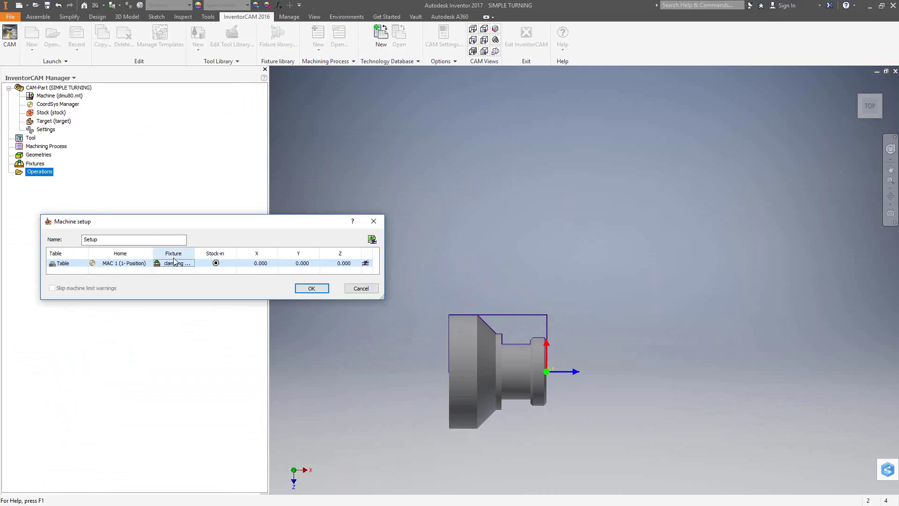
pyautogui.click(311, 288)
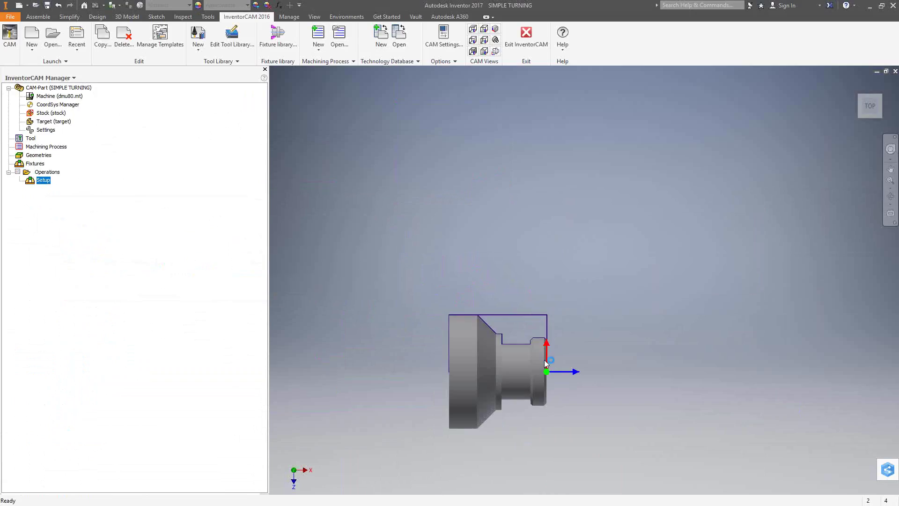
pyautogui.scroll(5, 499, 366)
pyautogui.scroll(-3, 515, 349)
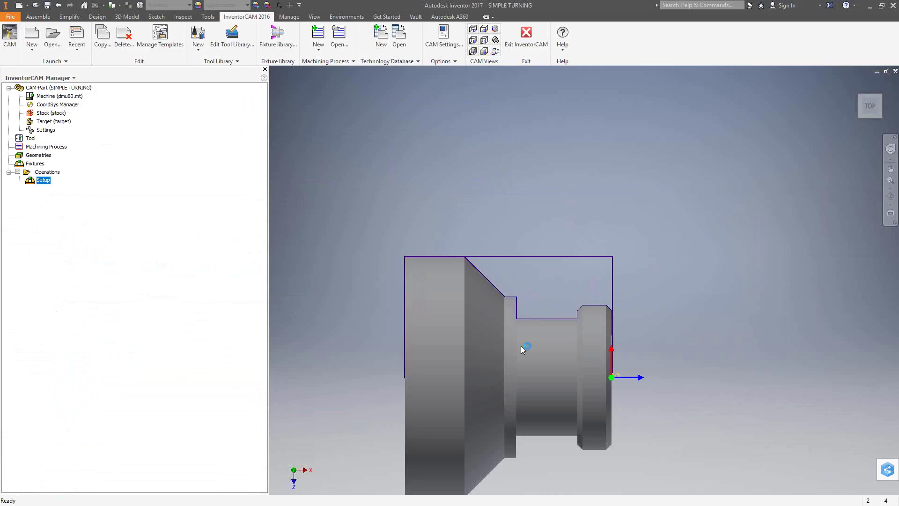